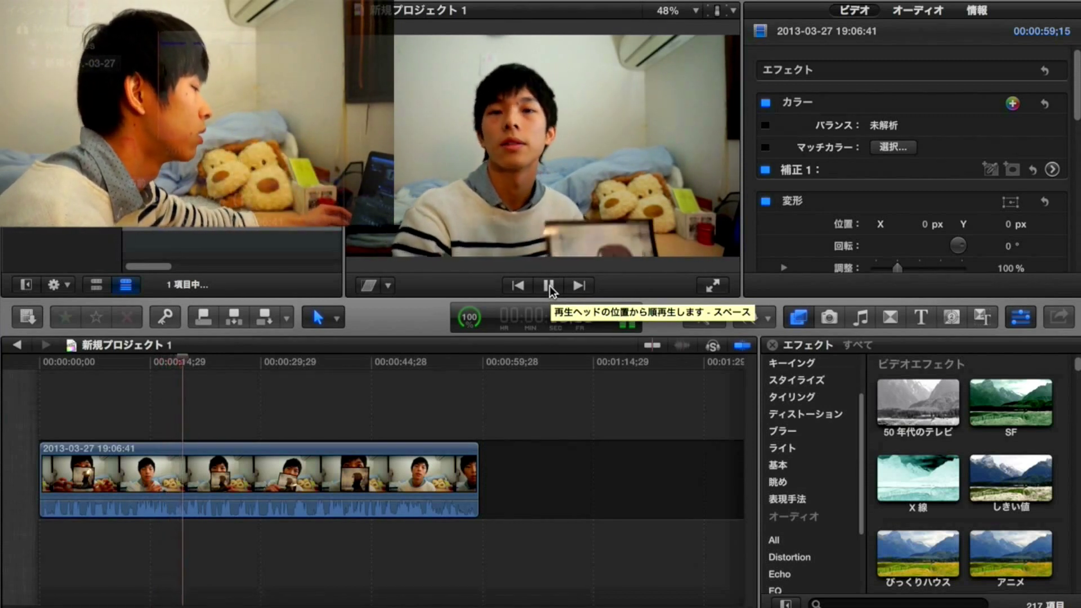
Stop playback, return the playhead to the start, and apply the Keying category's マスク effect to the whole clip.
click(550, 285)
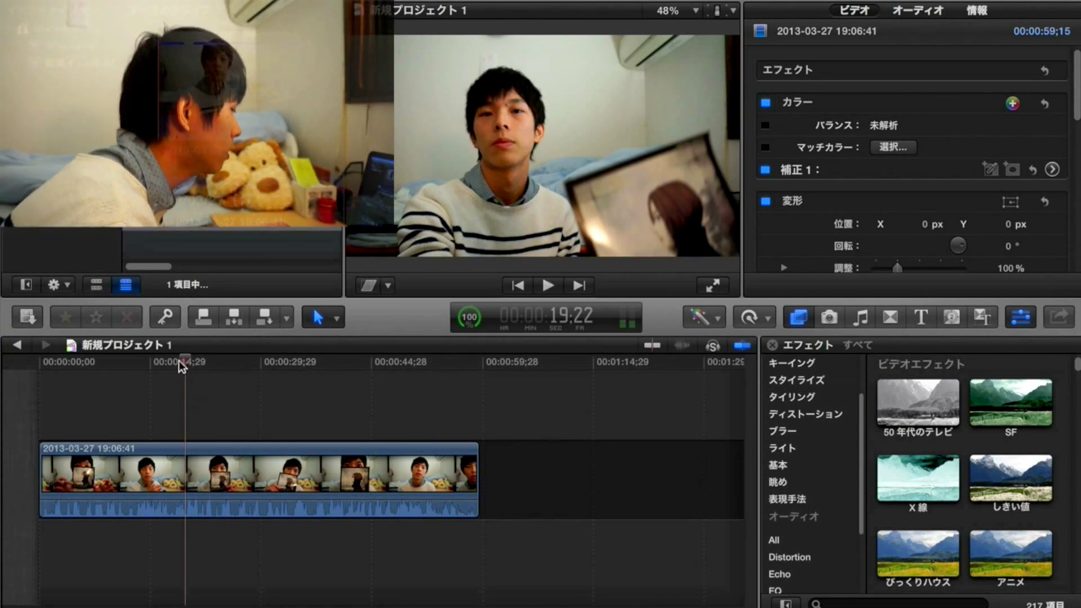
drag(182, 359, 50, 369)
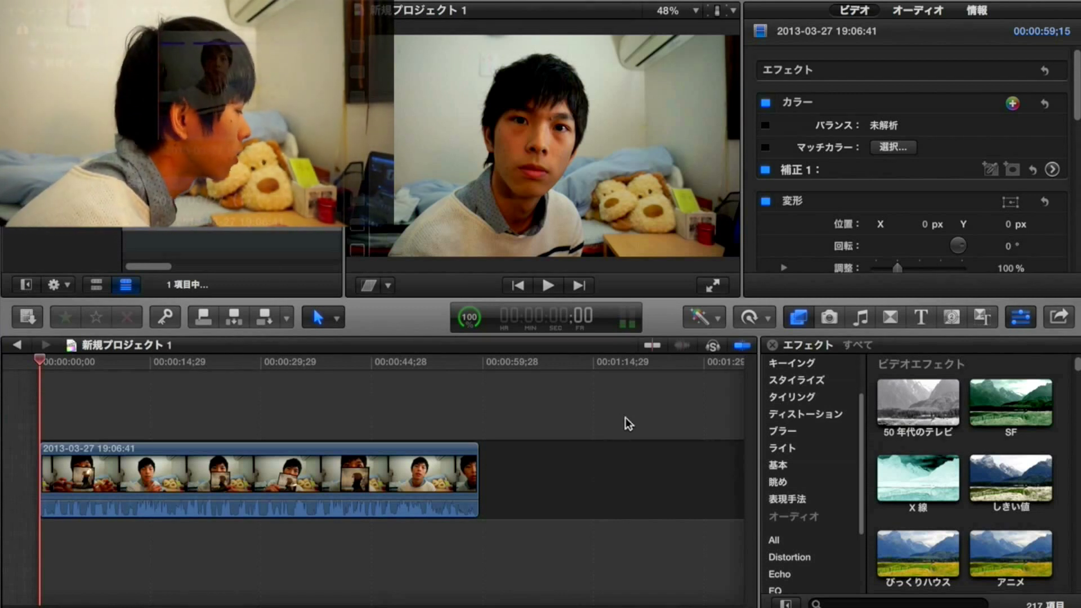
click(811, 367)
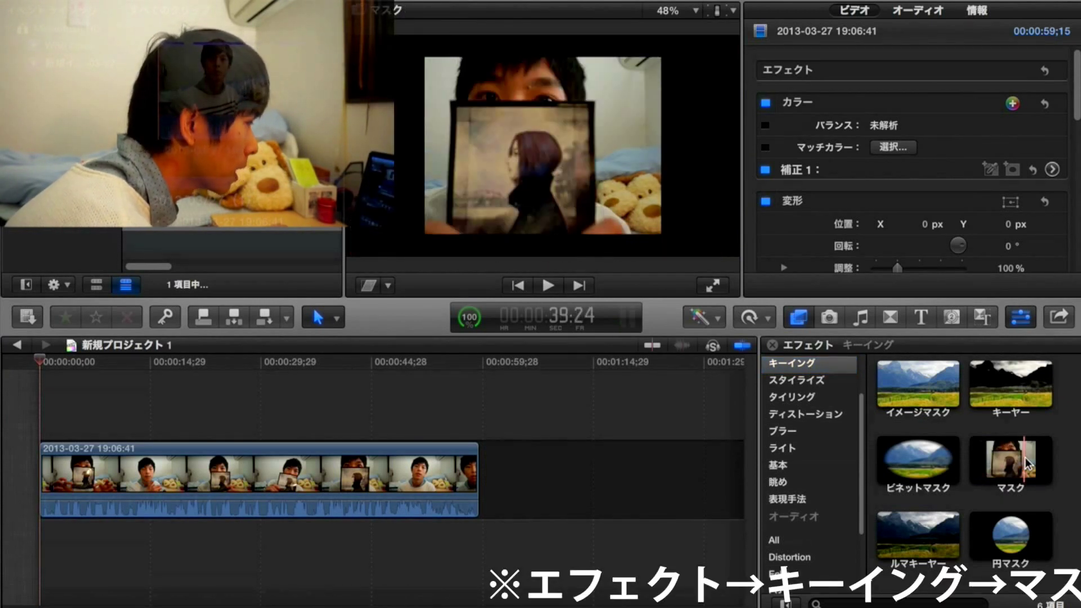
drag(1026, 463, 177, 482)
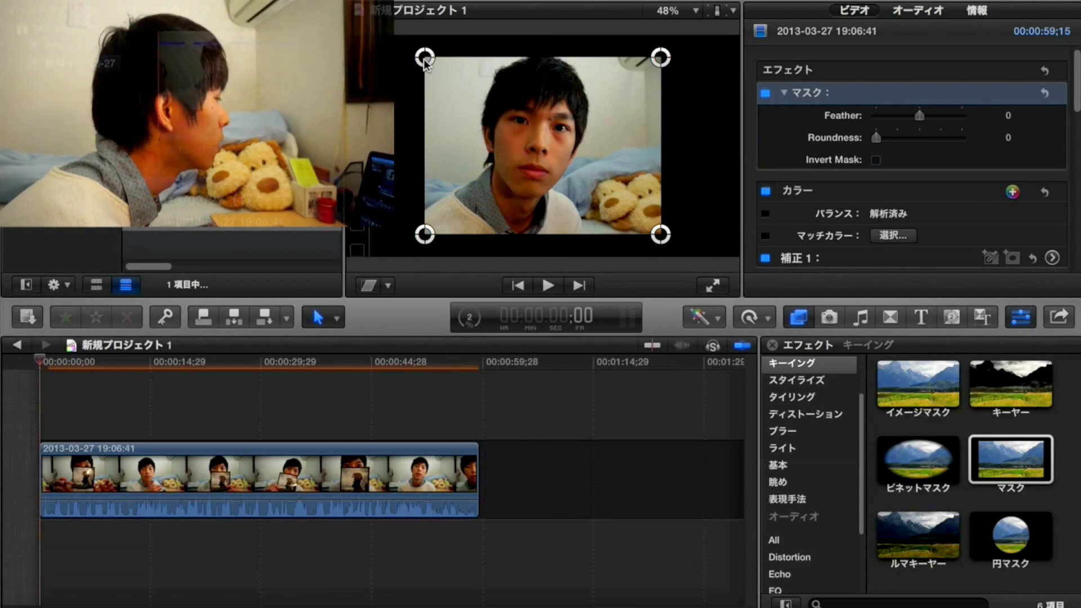
Stretch the mask's corners outward past the frame's sides to form letterbox bars, and play a few seconds to preview it.
drag(423, 59, 379, 44)
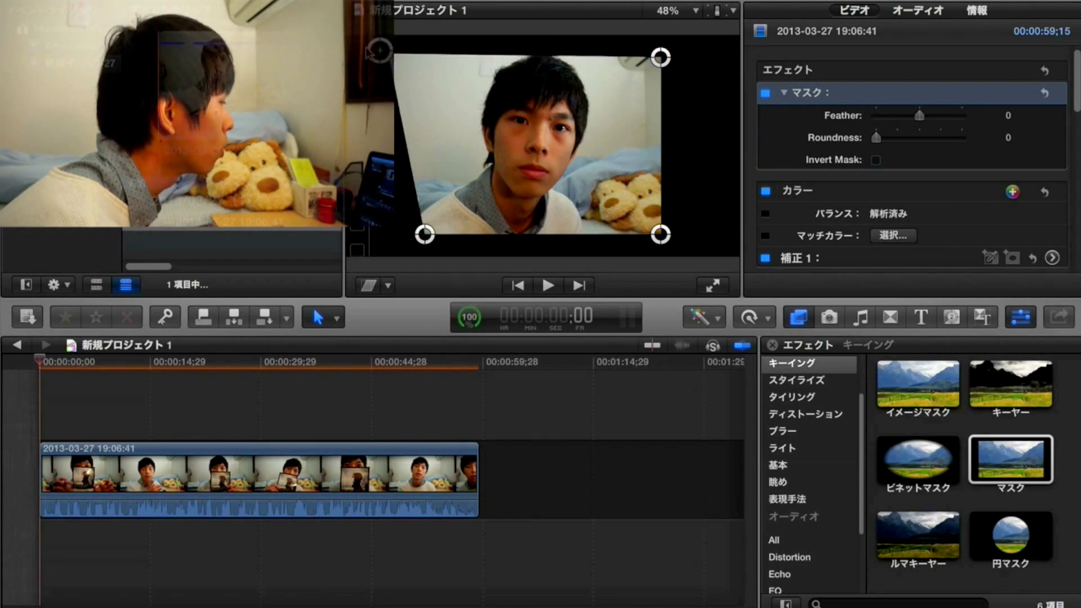
drag(663, 241, 742, 234)
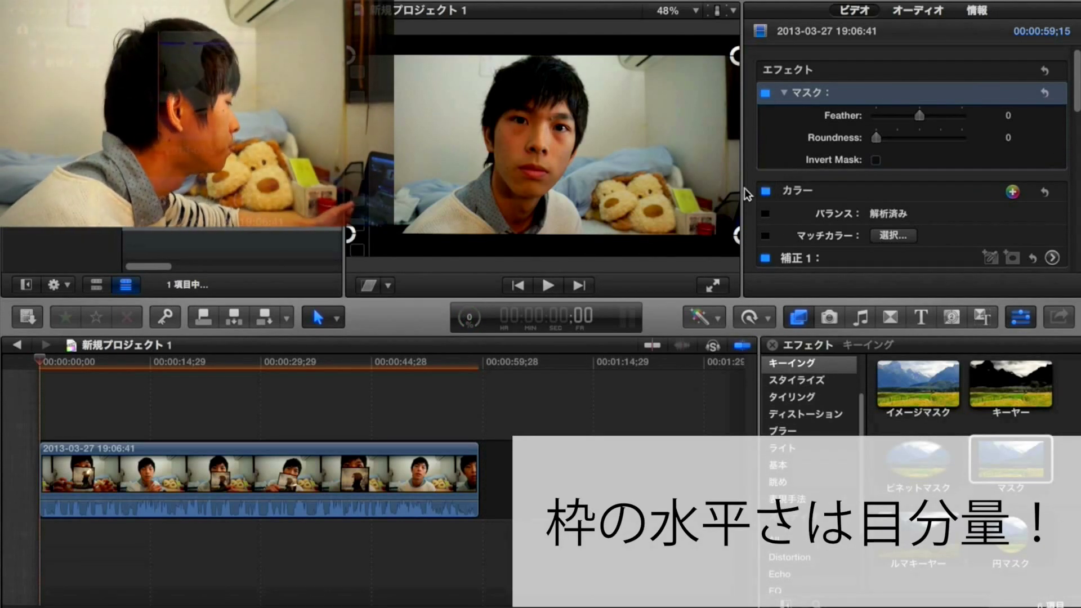
click(548, 286)
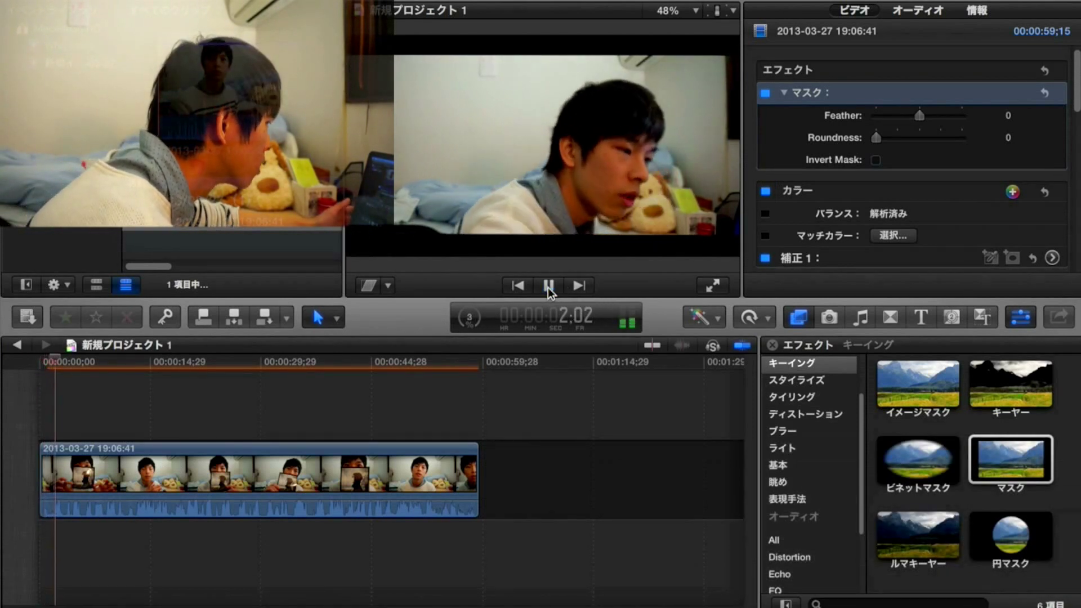
click(549, 287)
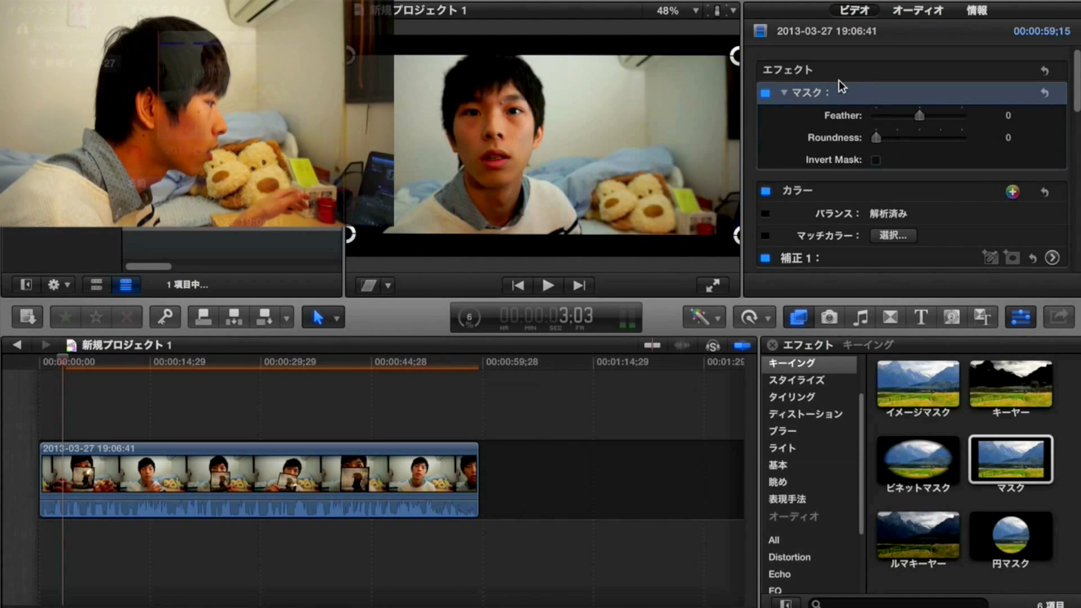
Split the timeline clip with the Blade tool at seven points to produce eight segments.
click(167, 473)
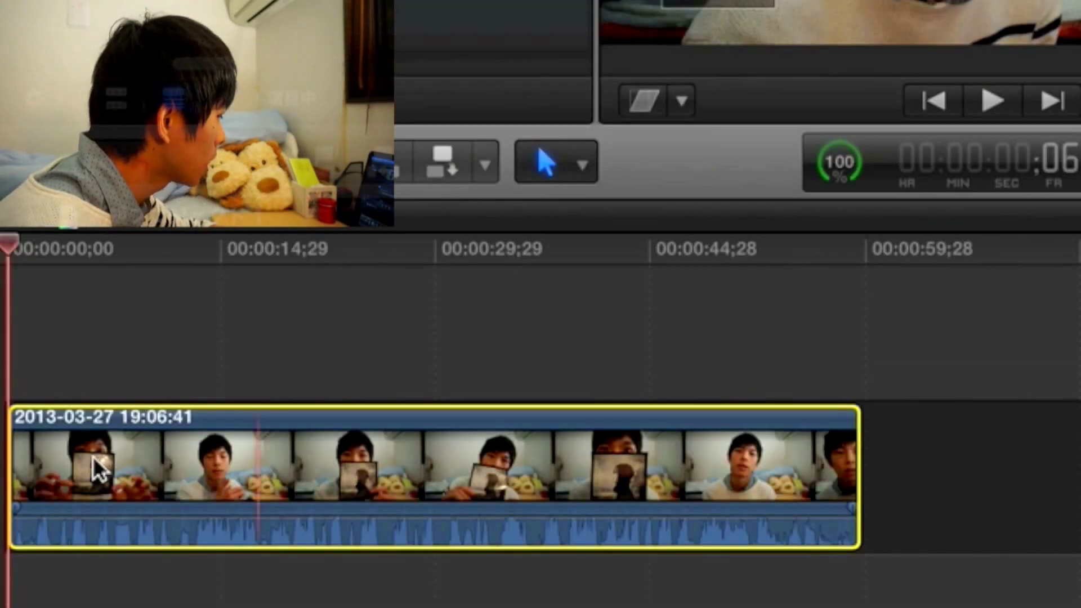
key(b)
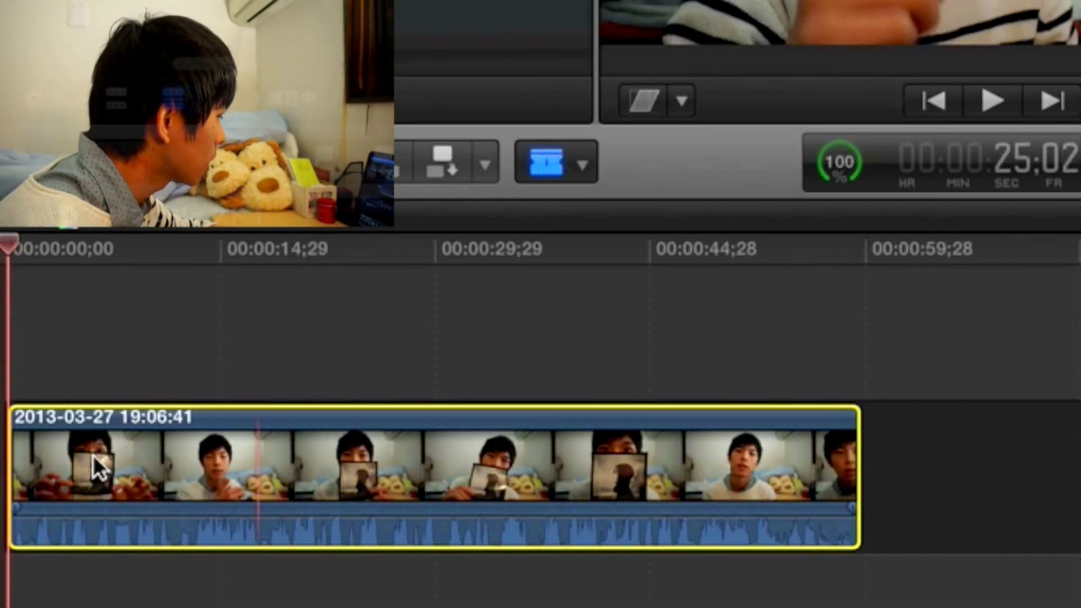
click(92, 459)
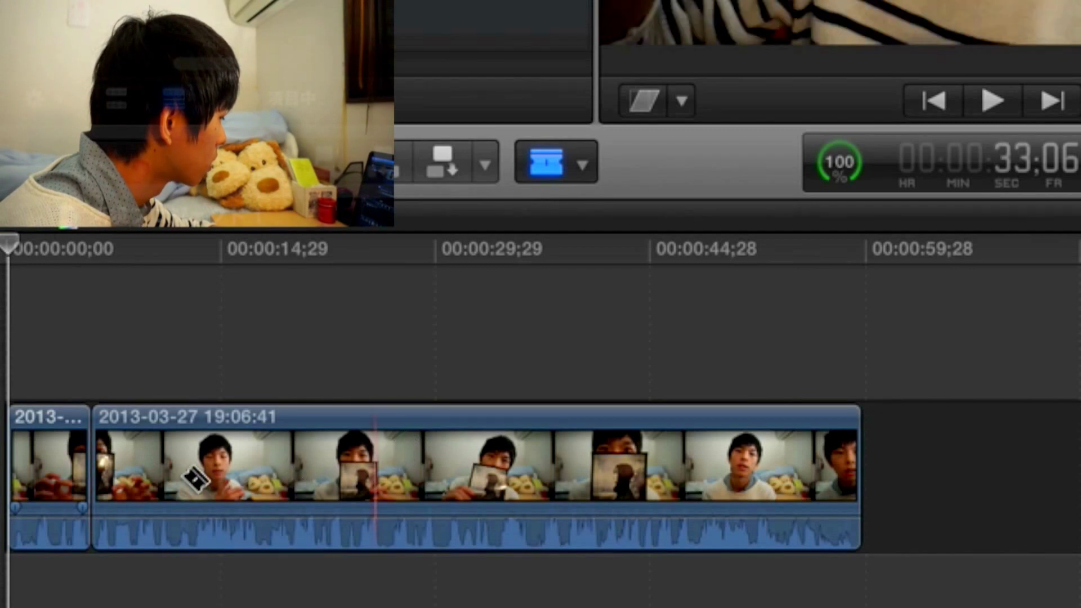
click(376, 473)
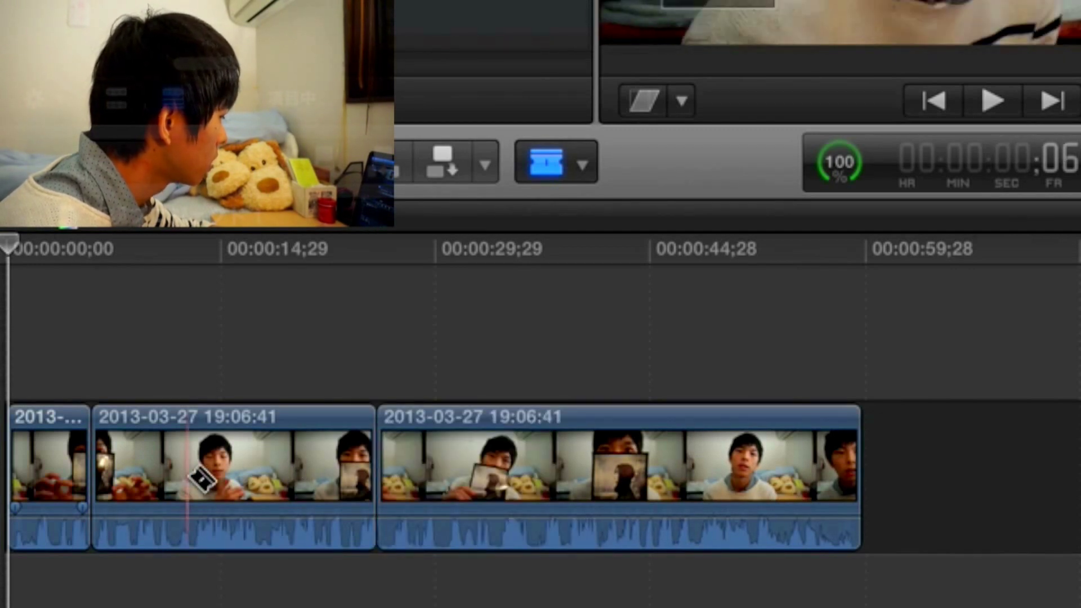
click(189, 473)
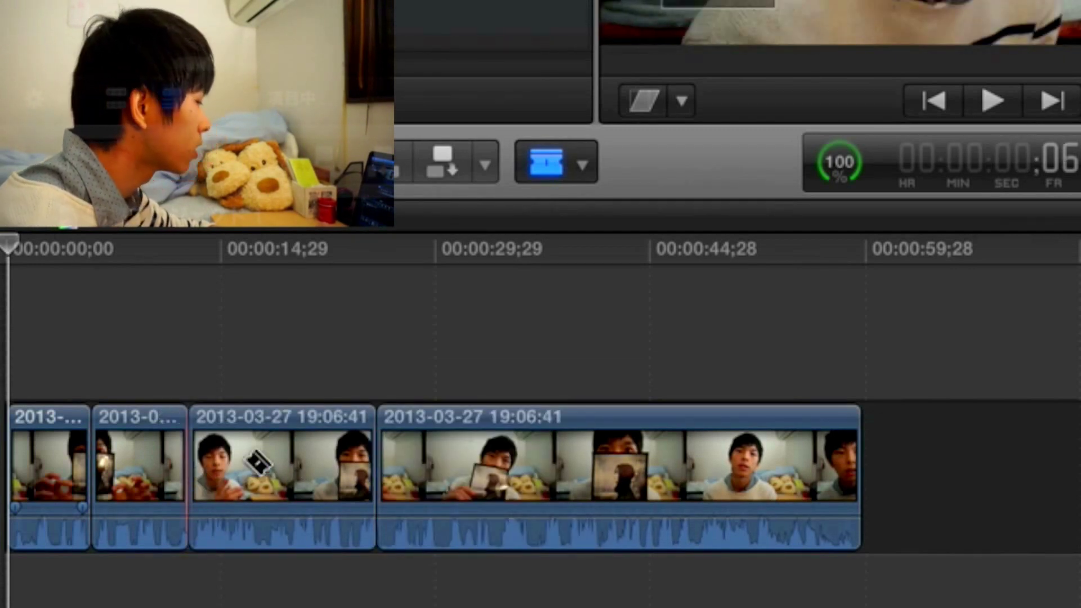
click(584, 507)
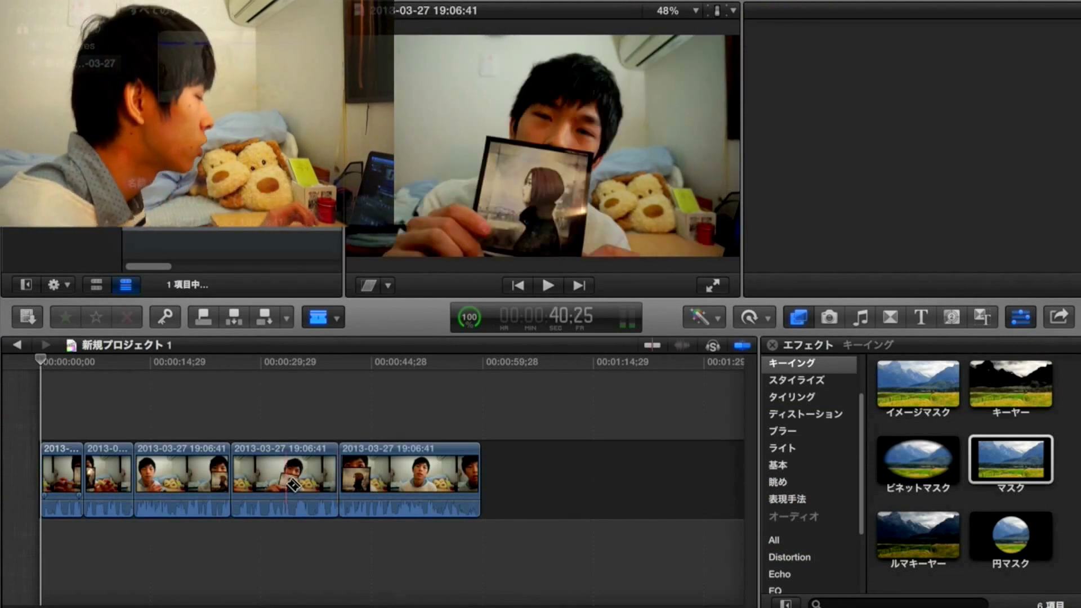
click(287, 484)
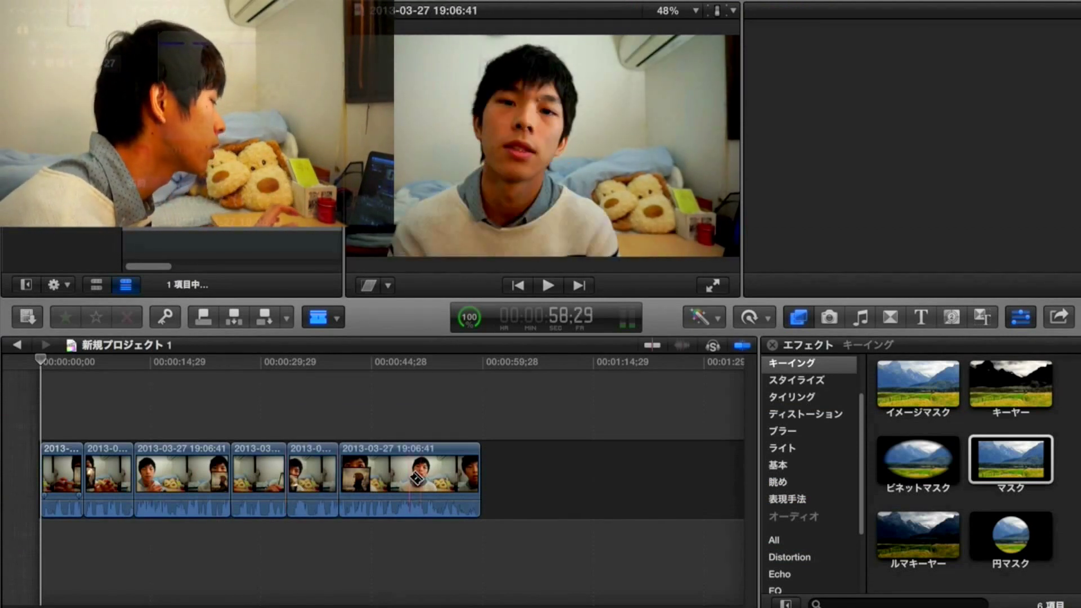
click(410, 479)
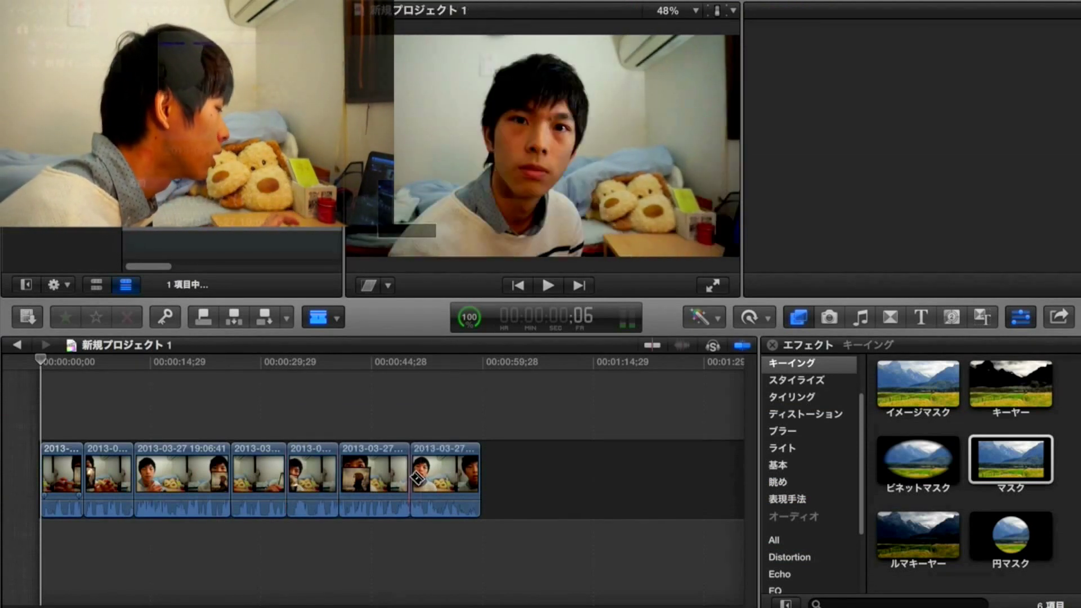
click(182, 481)
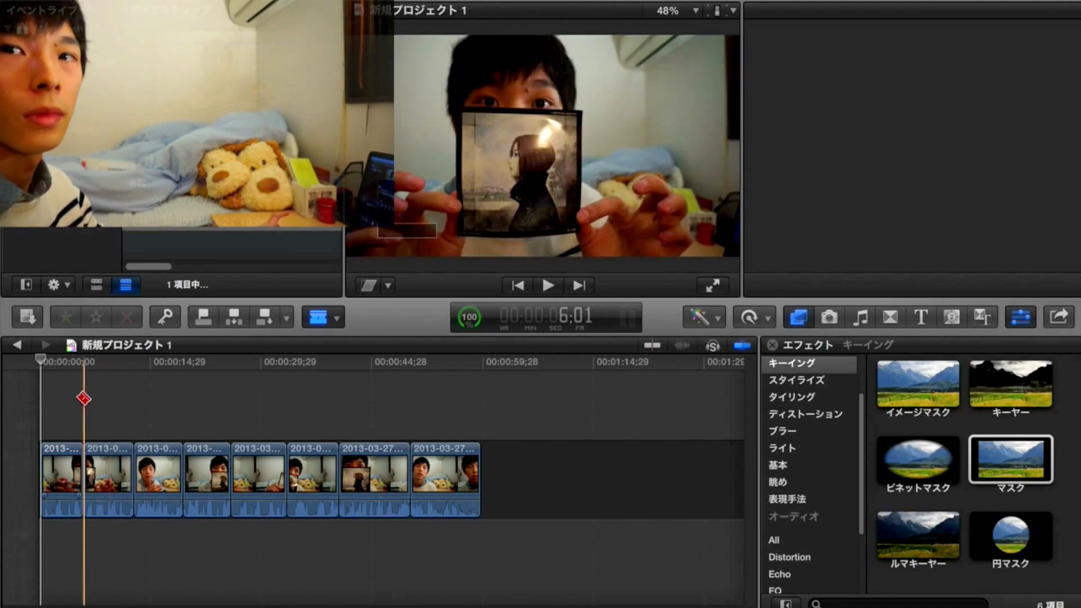
Switch back to the Select tool and apply the マスク effect to the first segment only.
key(super+4)
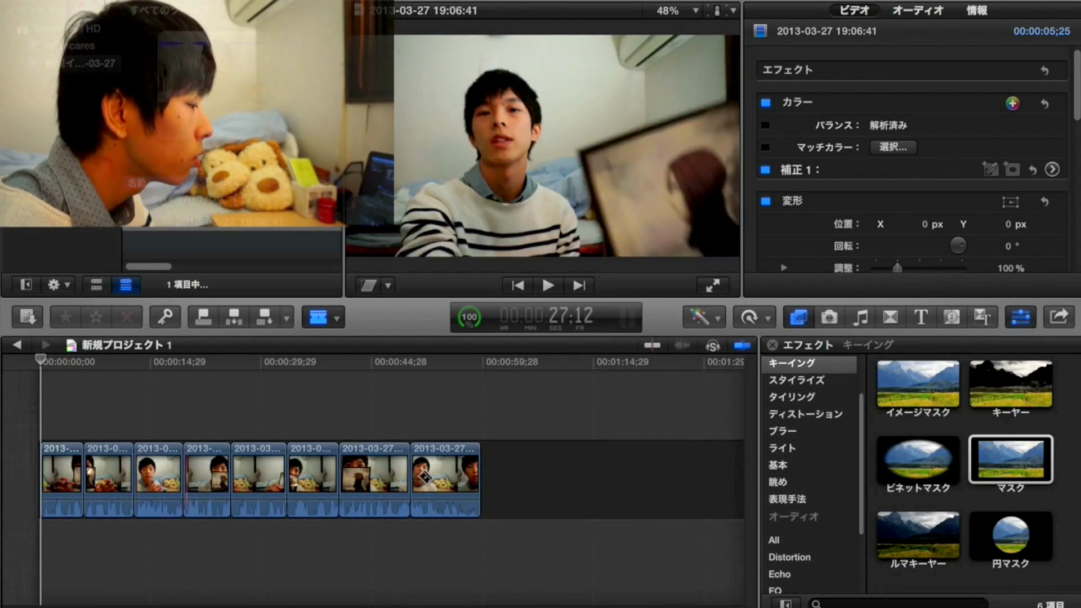
click(1018, 459)
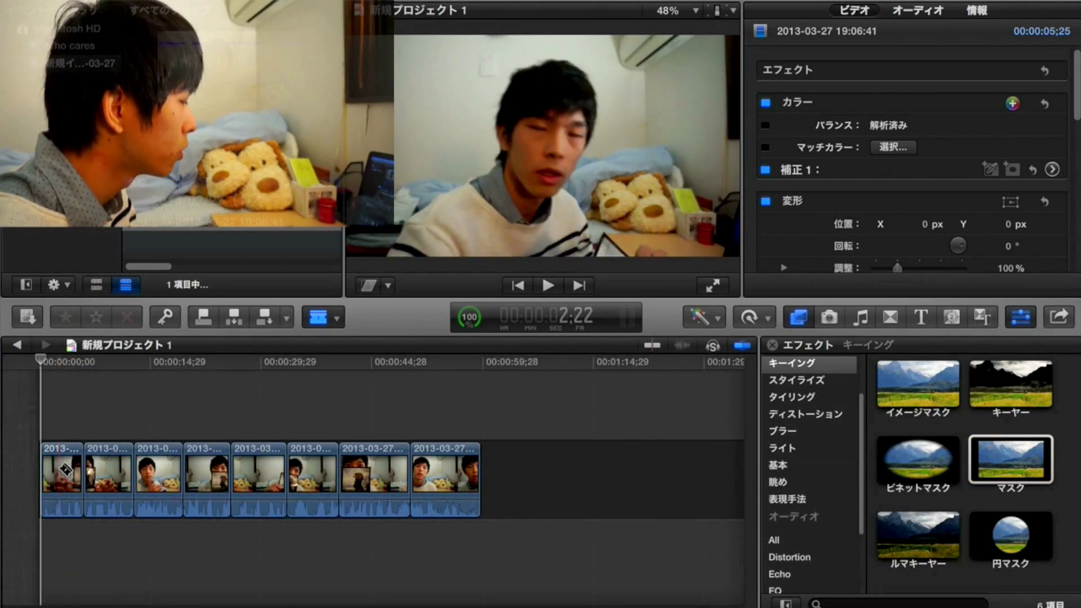
key(a)
click(1028, 456)
click(577, 405)
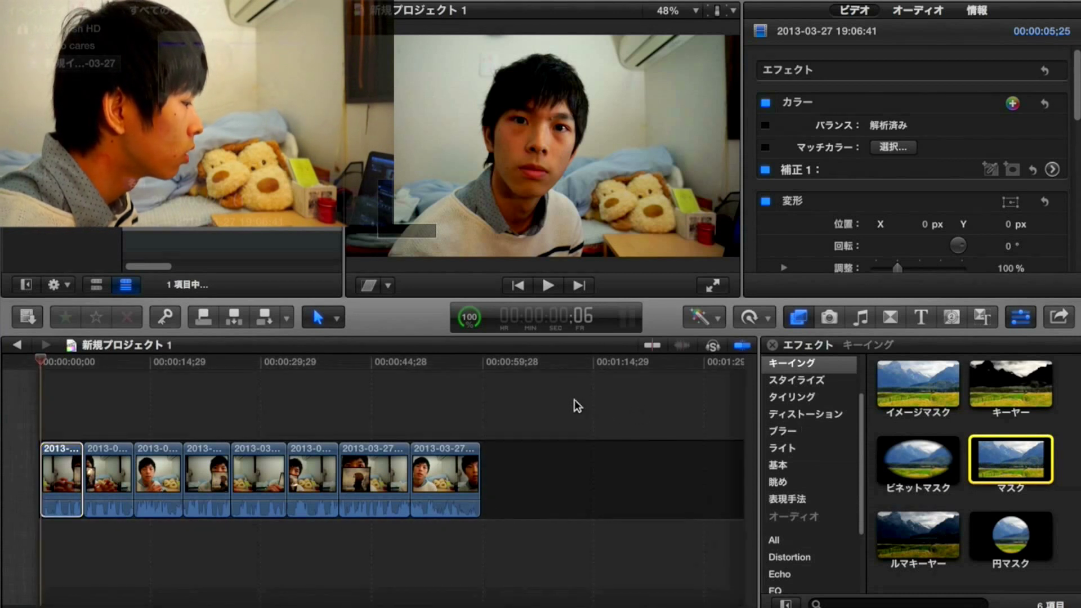
drag(519, 391, 67, 481)
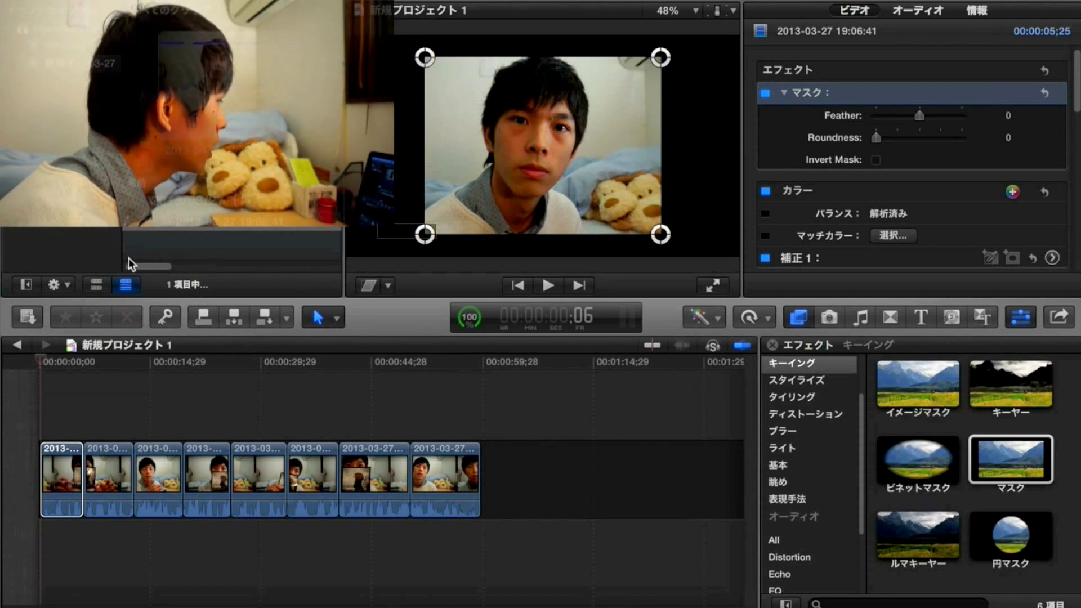
Import the image white.jpg from the 制作素材 folder inside ピクチャ into the event.
right_click(147, 231)
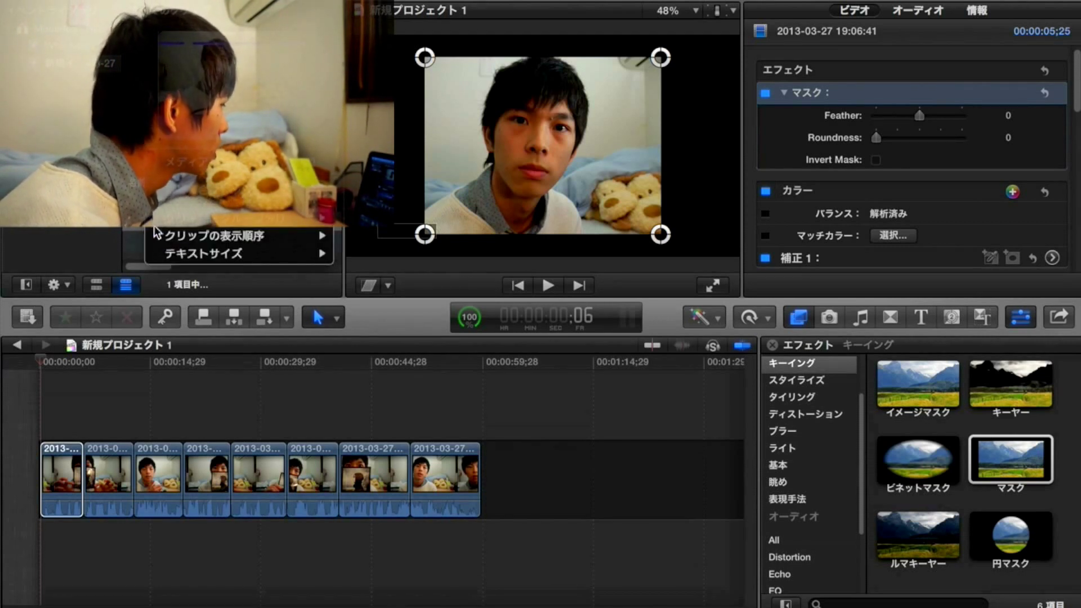
click(134, 252)
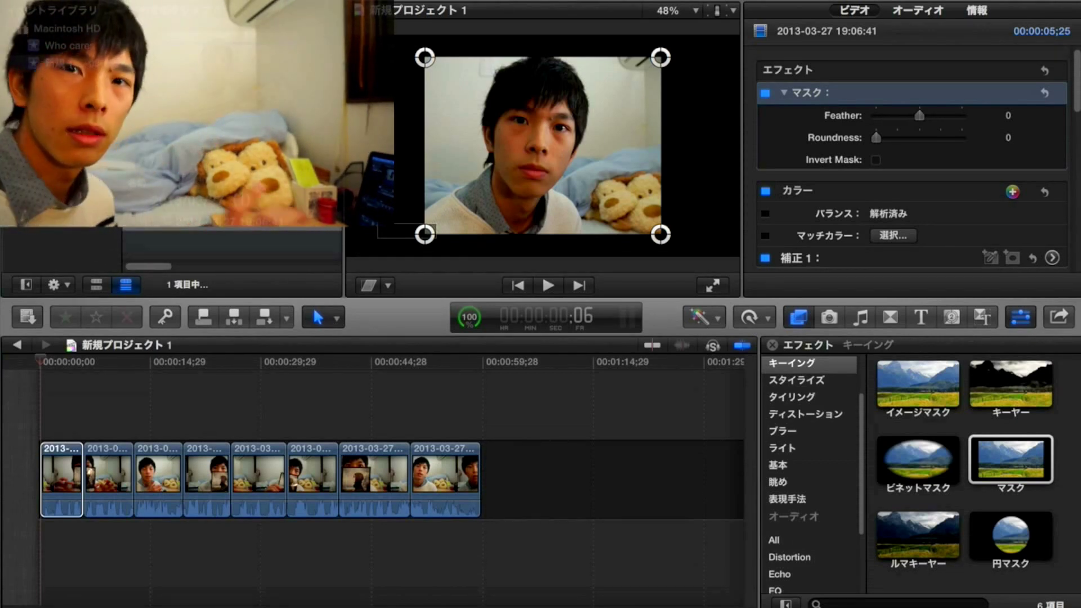
key(super+i)
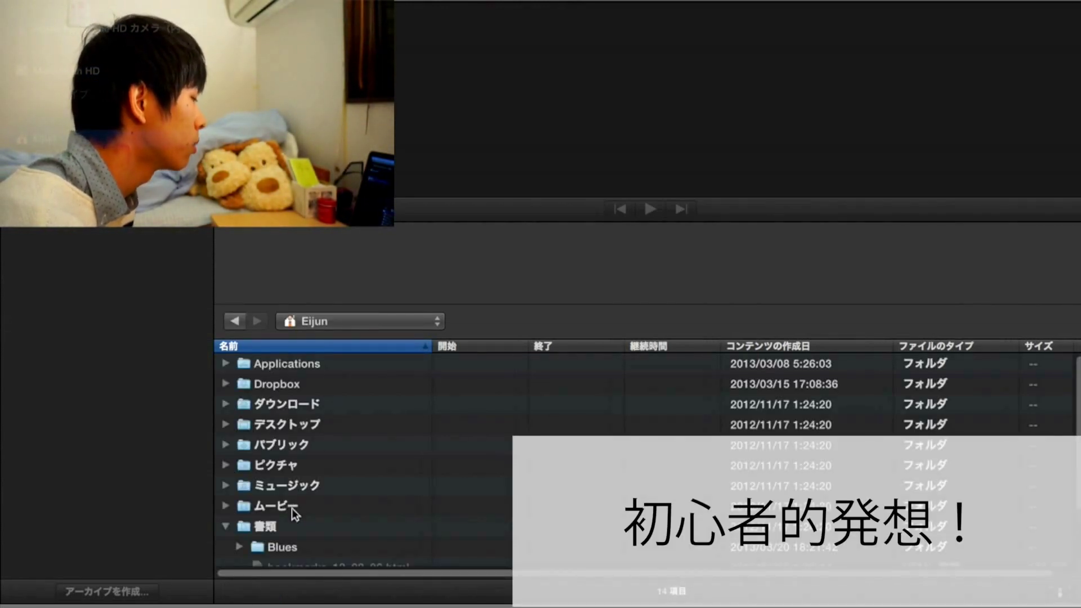
click(289, 506)
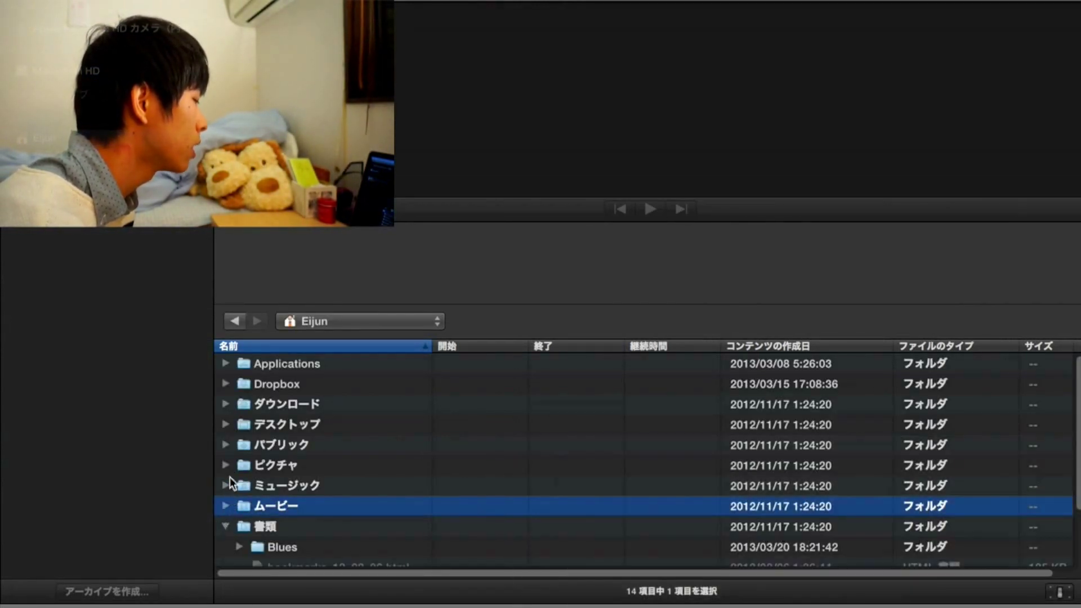
click(225, 465)
scroll(286, 472, down, 4)
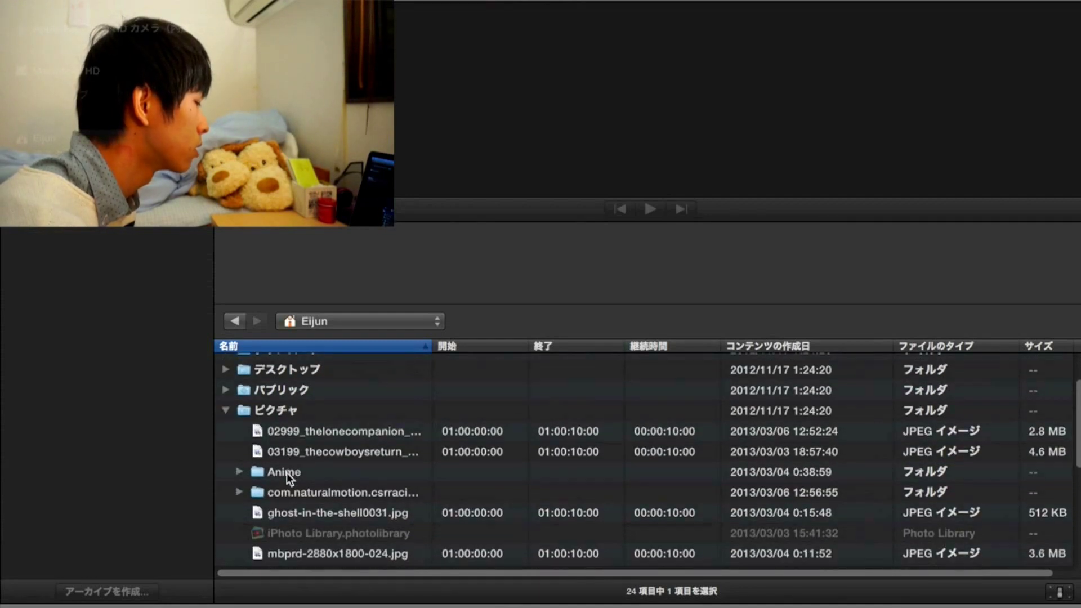
scroll(296, 543, down, 5)
click(297, 457)
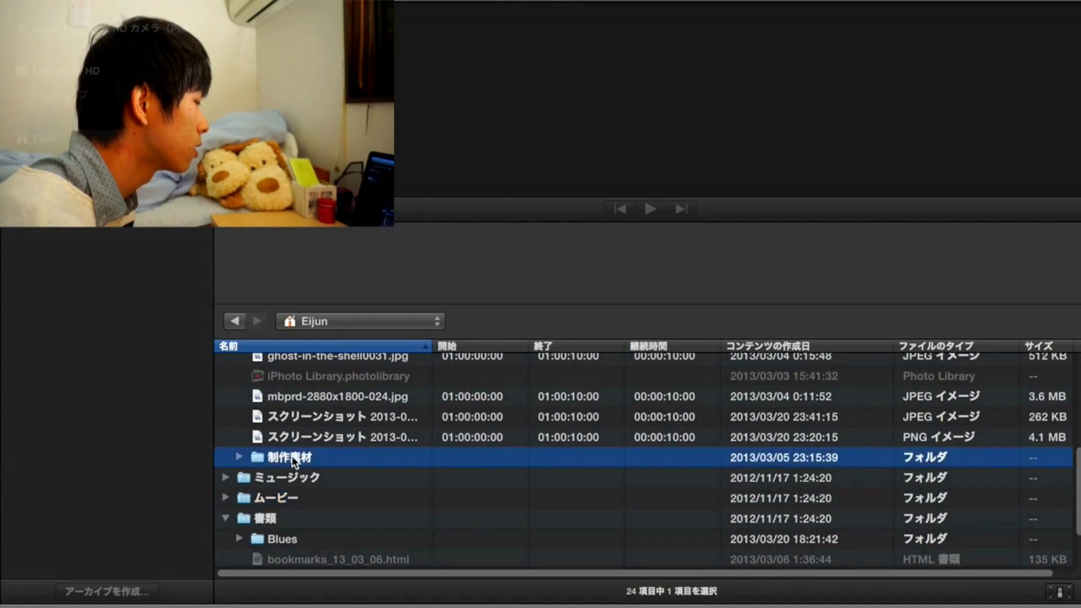
click(238, 457)
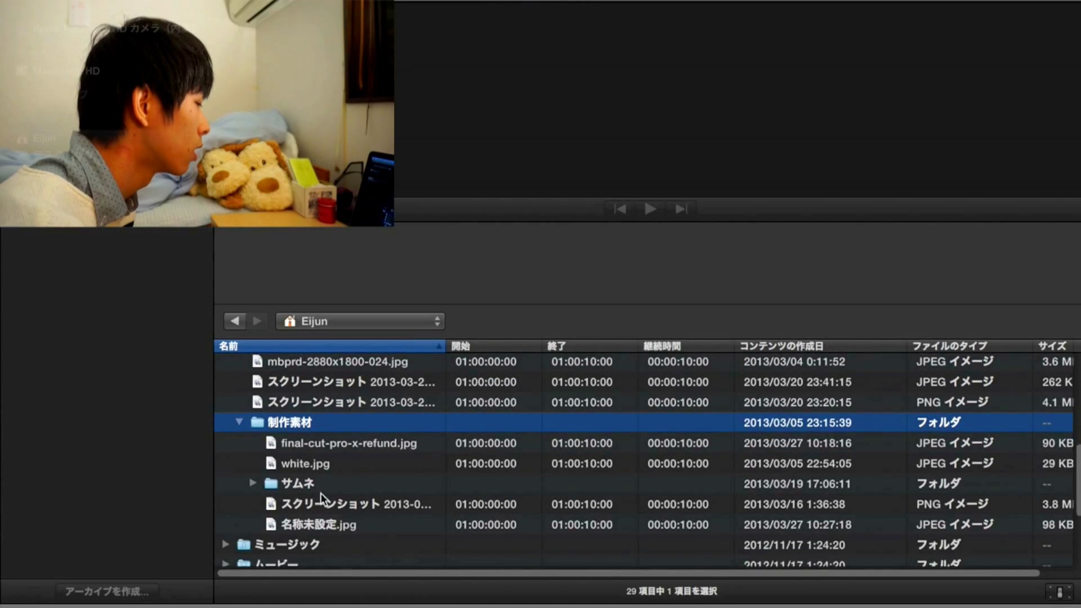
click(327, 468)
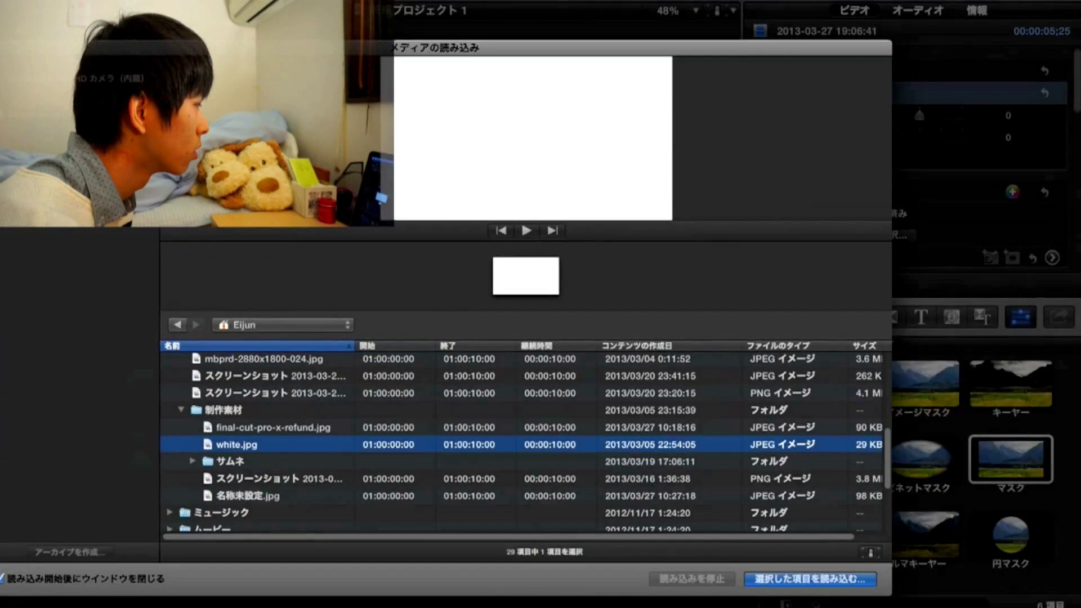
key(Return)
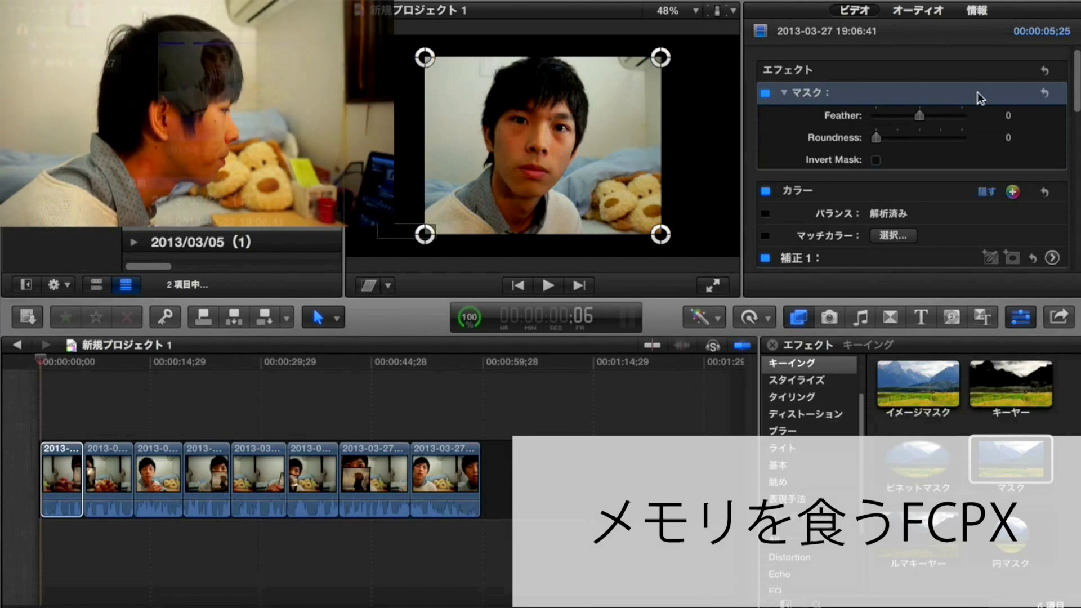
Disable the first segment's マスク effect and place the white image above the segments, spanning their full length.
click(767, 94)
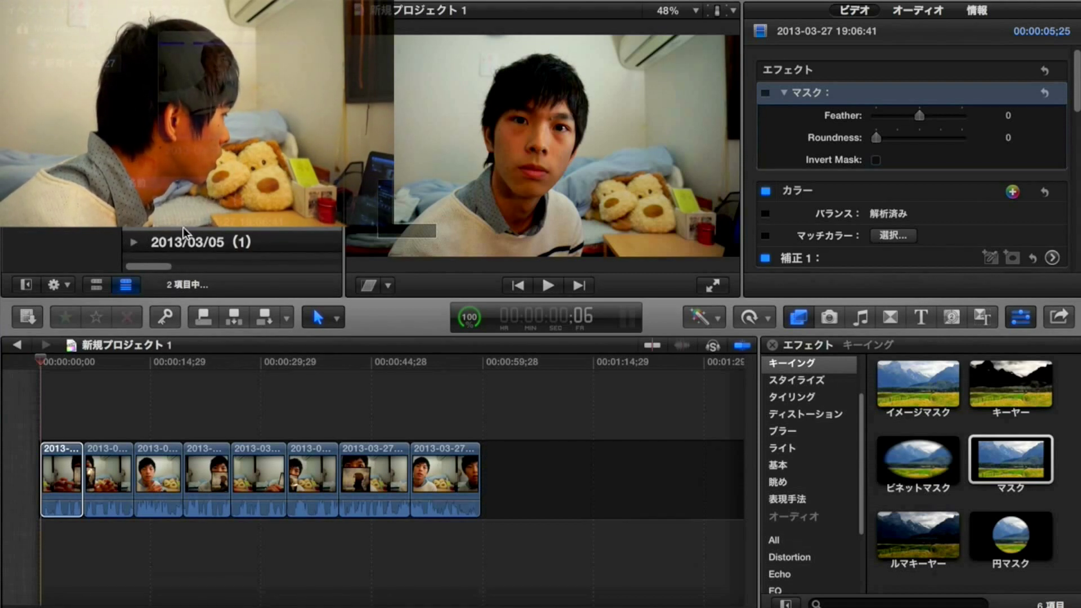
click(134, 242)
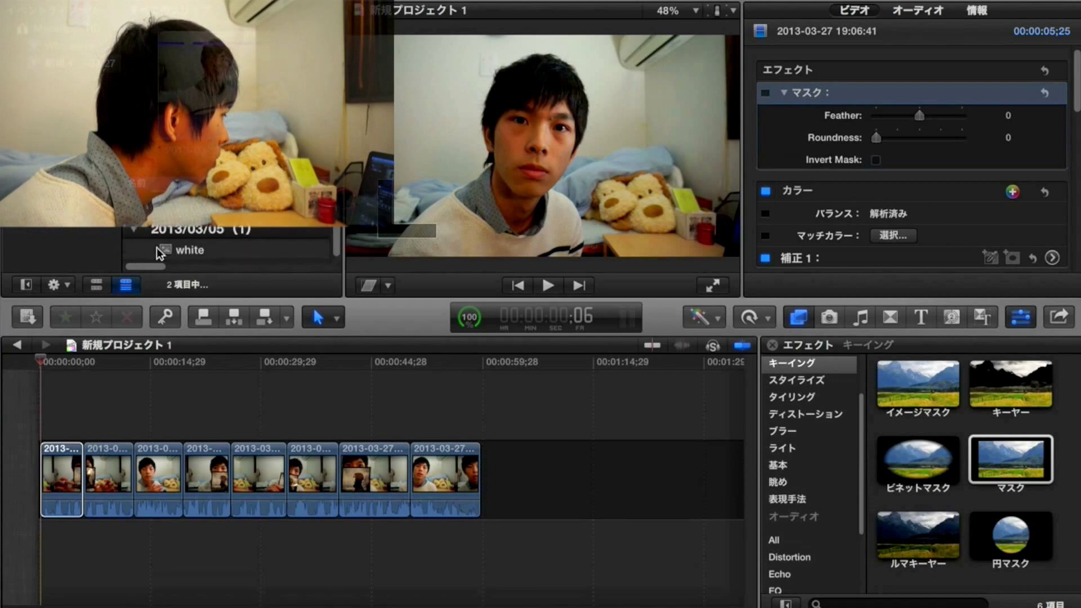
drag(184, 251, 479, 394)
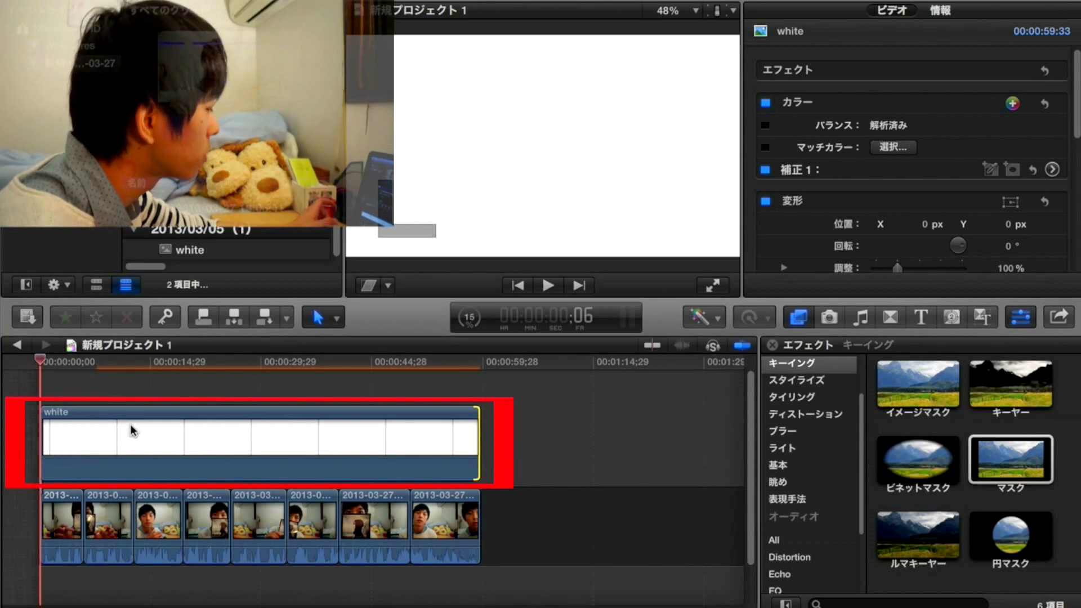
Apply the マスク effect to the white image layer and turn on Invert Mask so the video shows through the middle.
scroll(132, 430, down, 1)
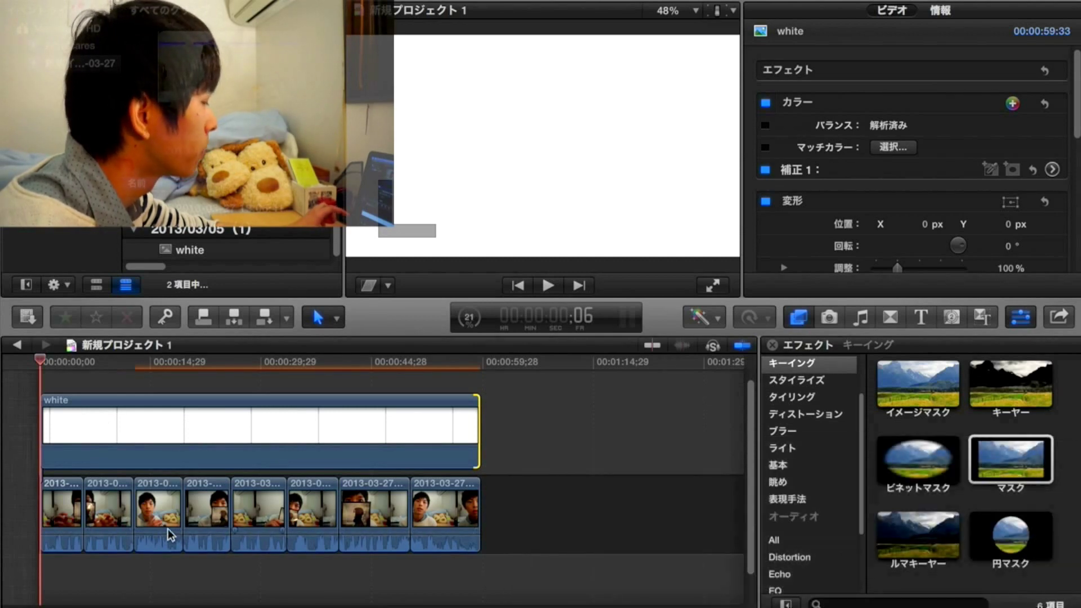
click(399, 429)
click(1029, 455)
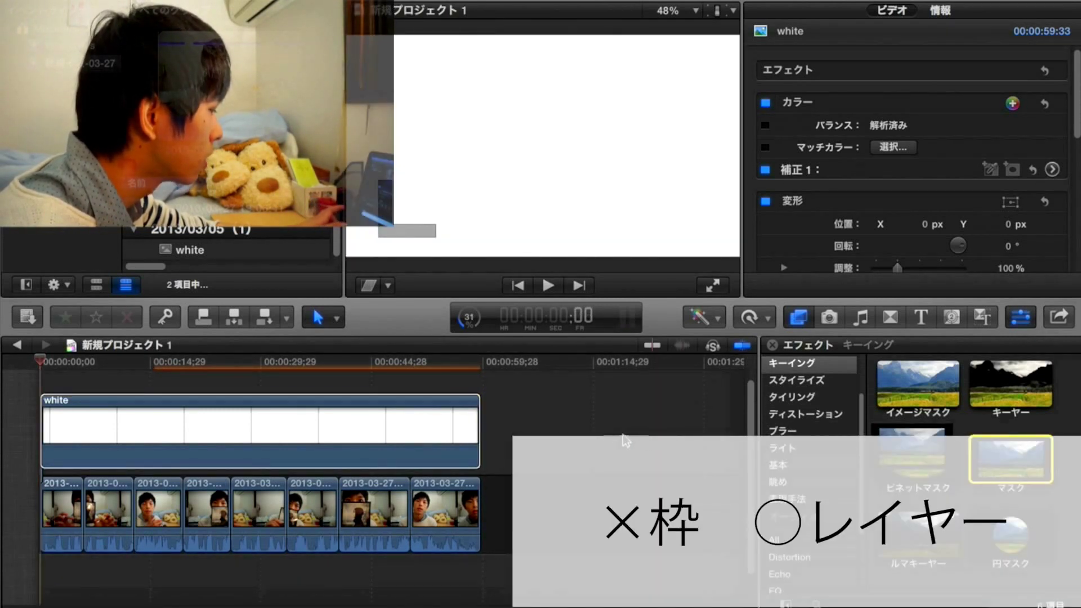
click(474, 434)
drag(1011, 459, 273, 442)
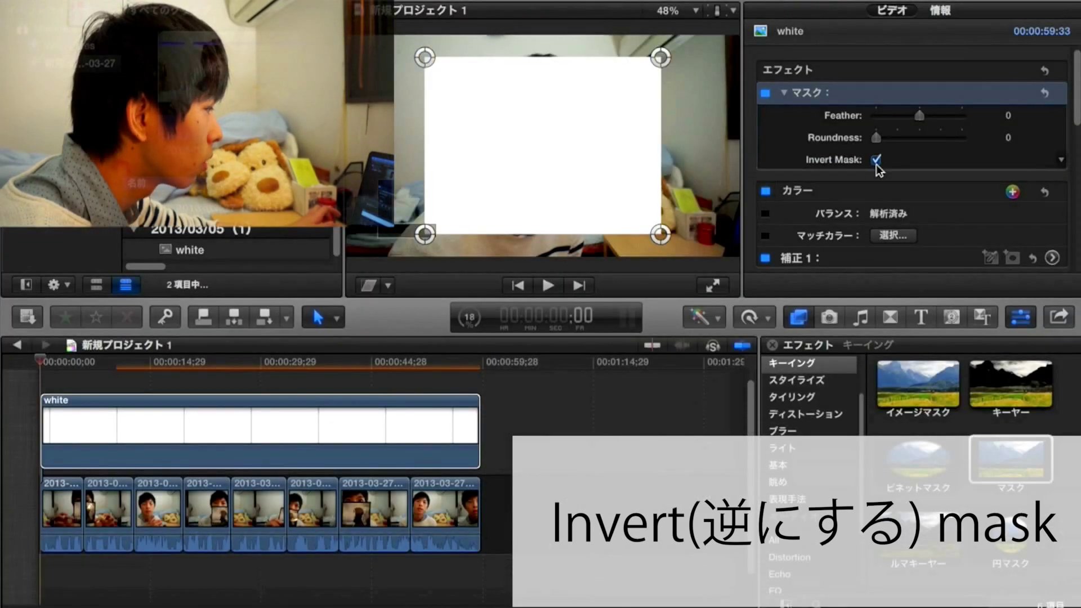
click(675, 334)
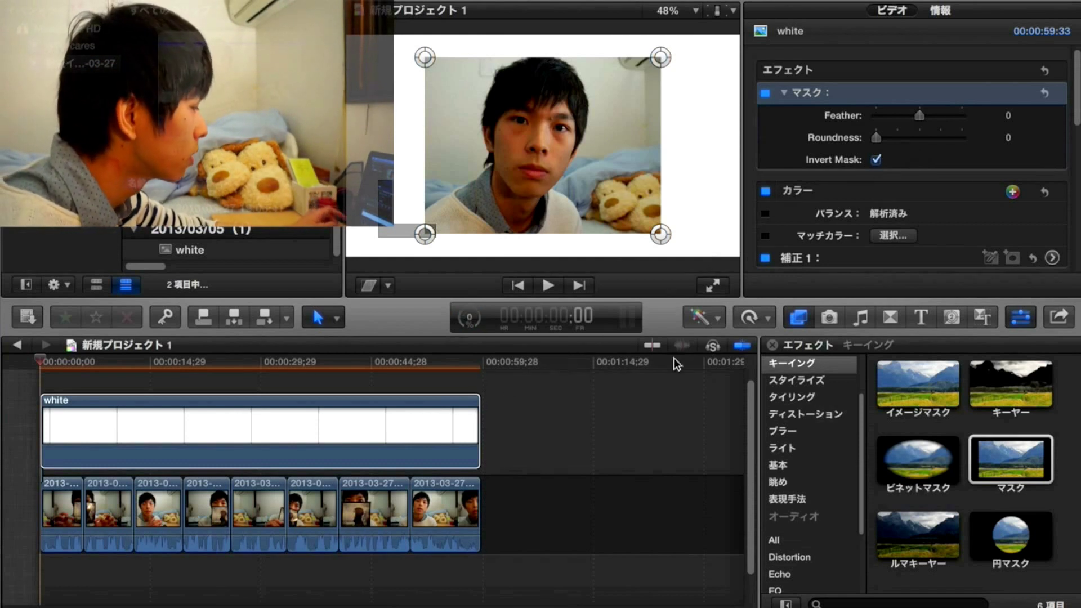
Open the color board for the white layer and lower its overall 露出 to the minimum to make it black.
click(711, 319)
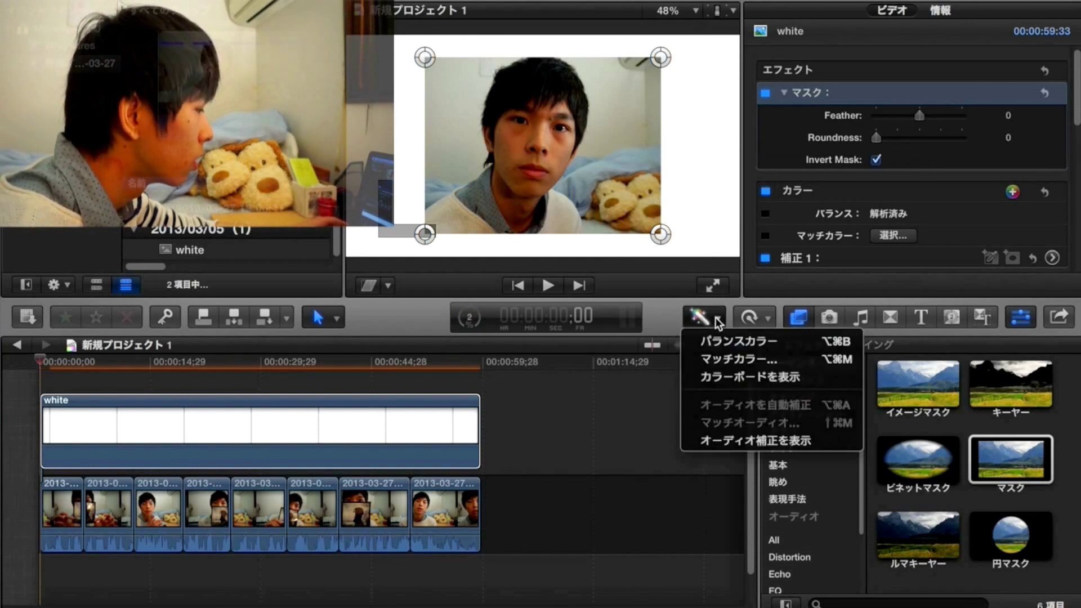
click(734, 377)
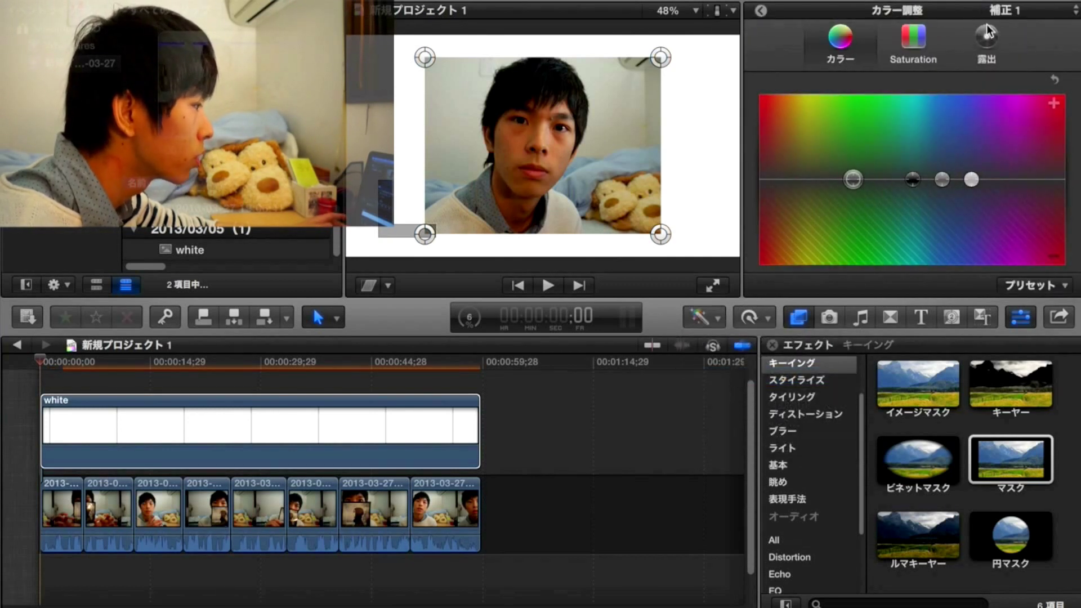
click(987, 39)
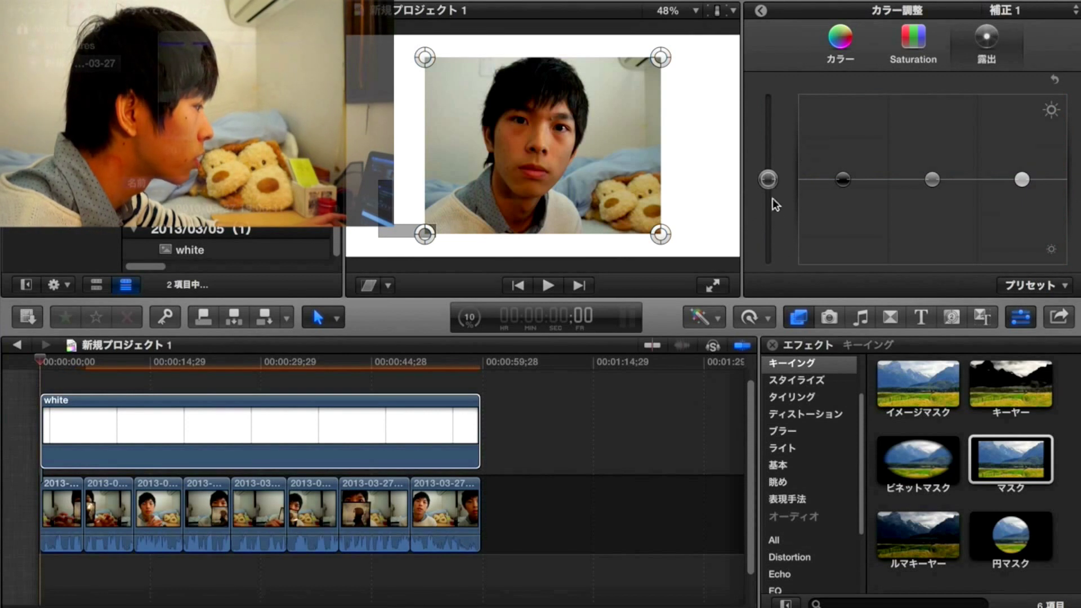
drag(771, 284, 768, 290)
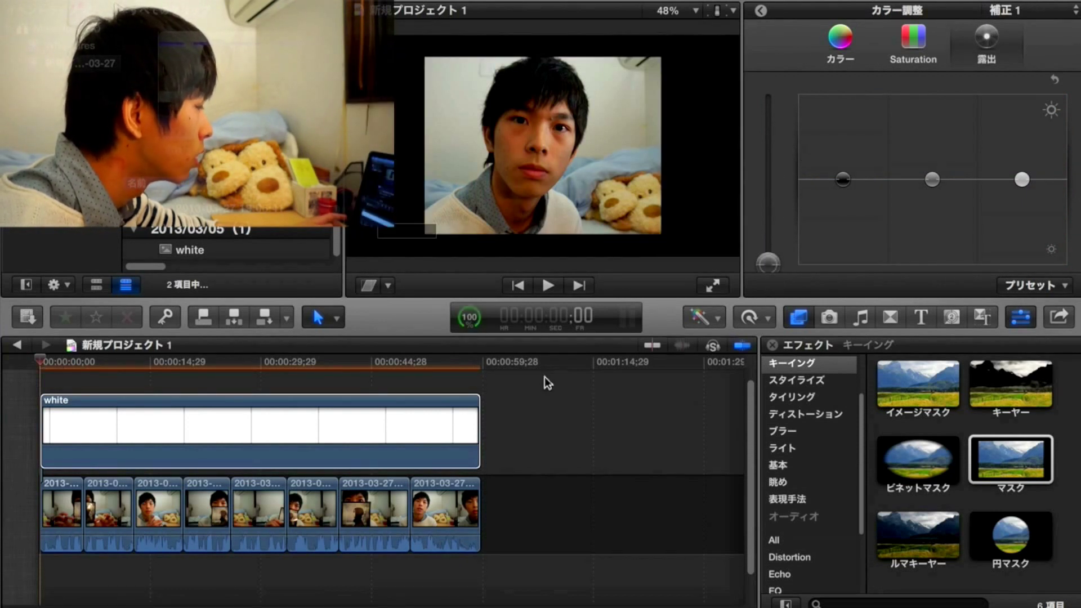
Stretch the layer's mask corners to the frame's full width, leaving black bars only above and below, and deselect the layer.
key(super+4)
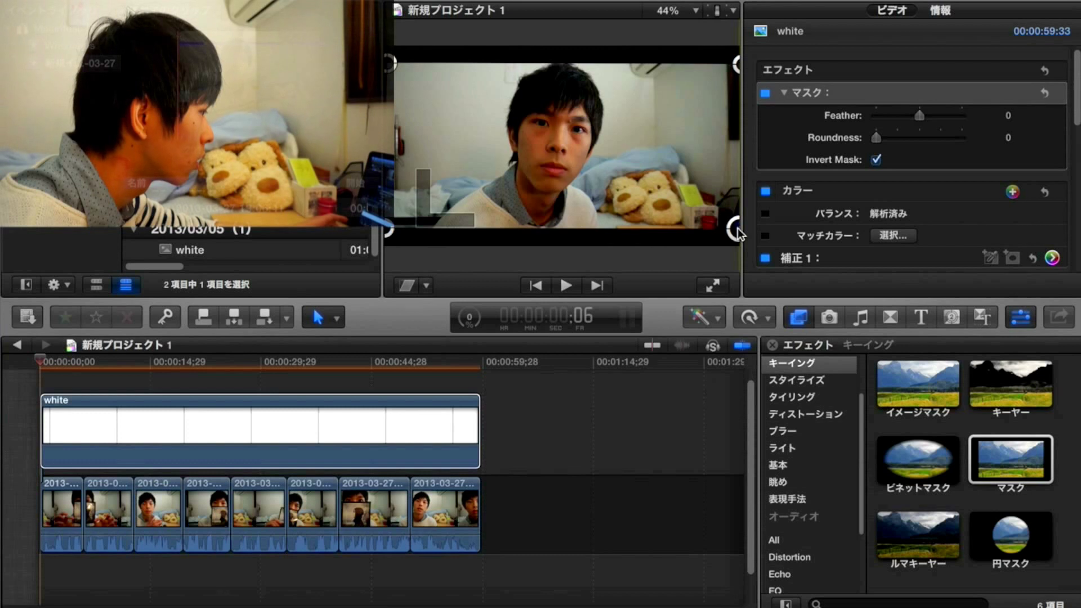
click(1066, 76)
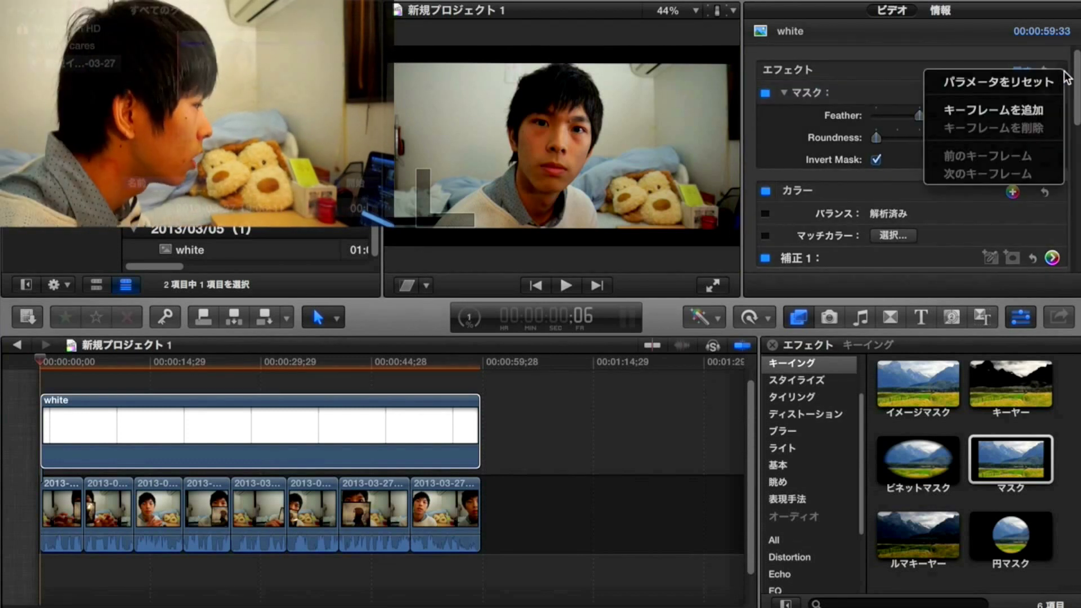
click(1073, 76)
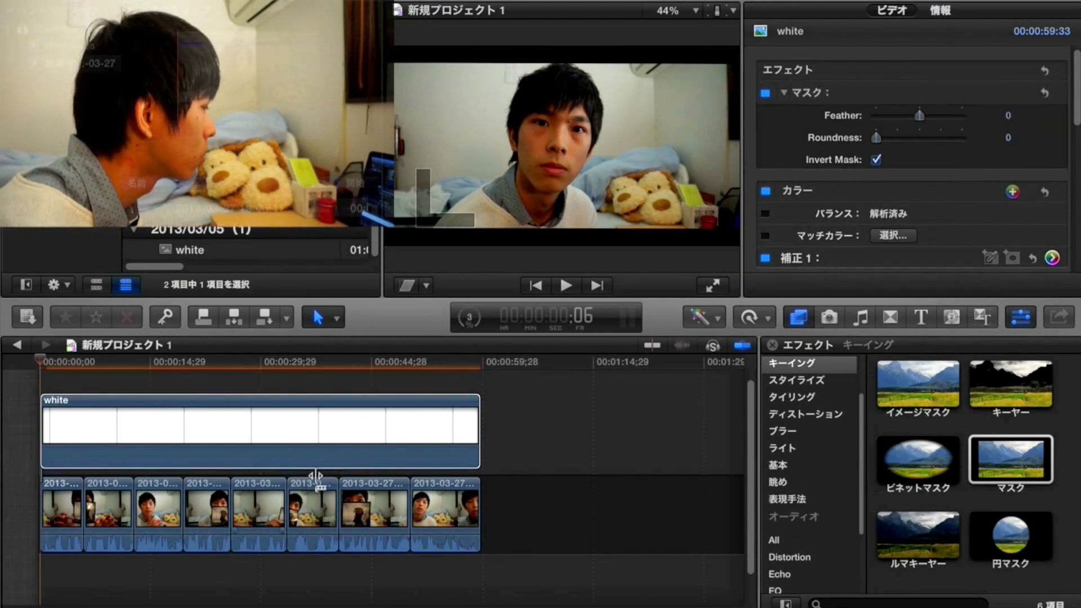
click(542, 444)
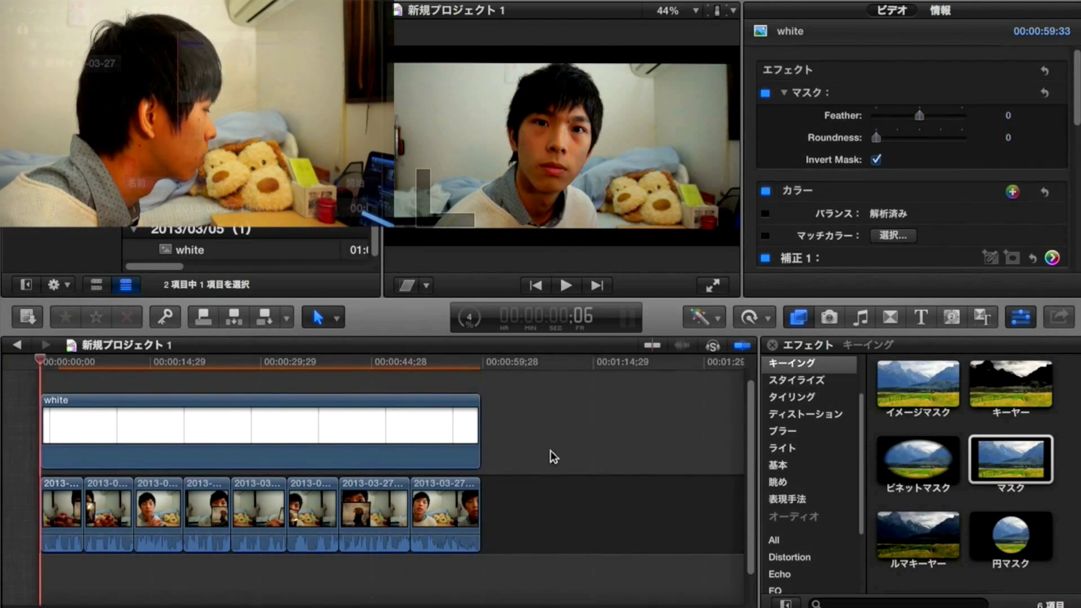
Play the project from the beginning to check the letterbox bars across the video segments.
key(space)
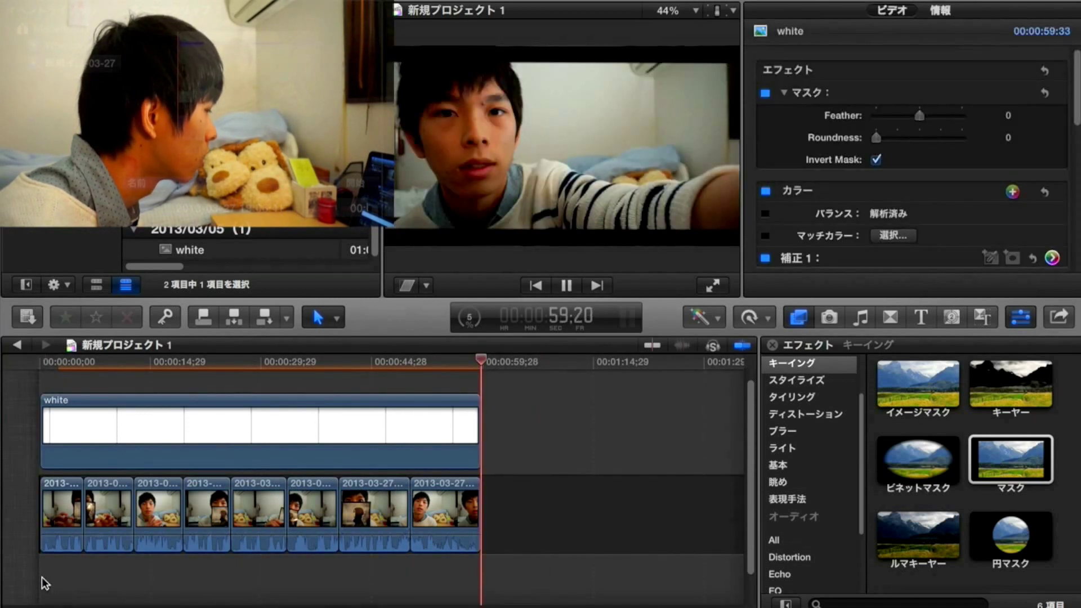
click(43, 577)
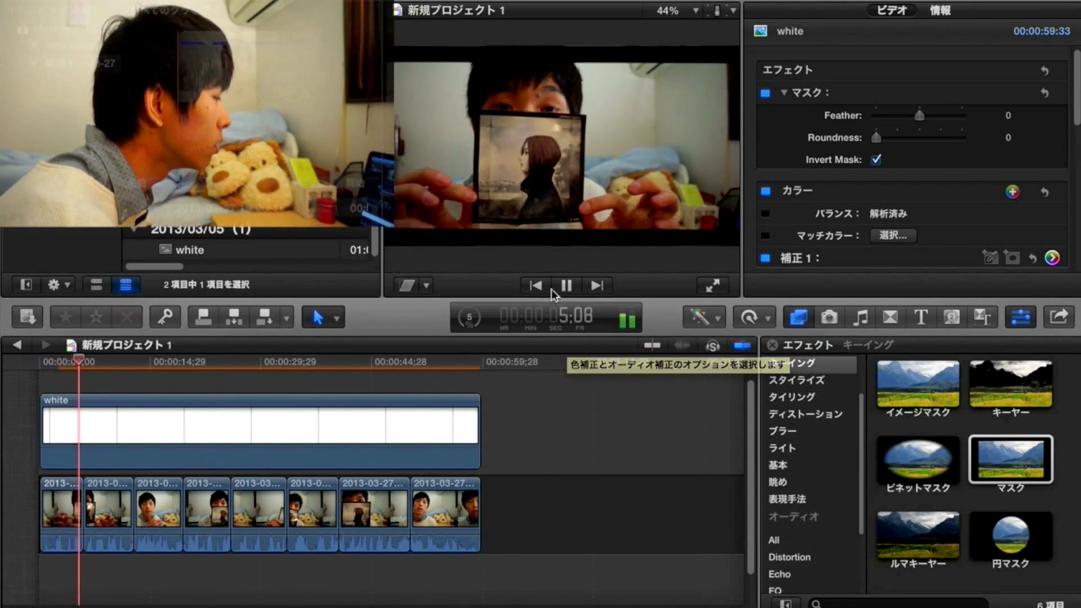
key(space)
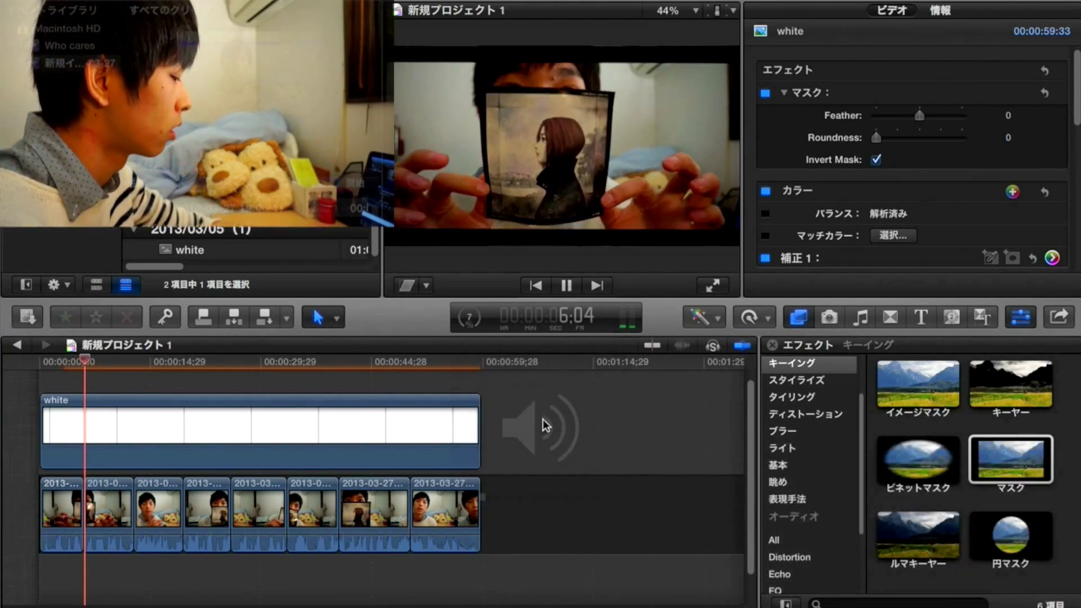
key(space)
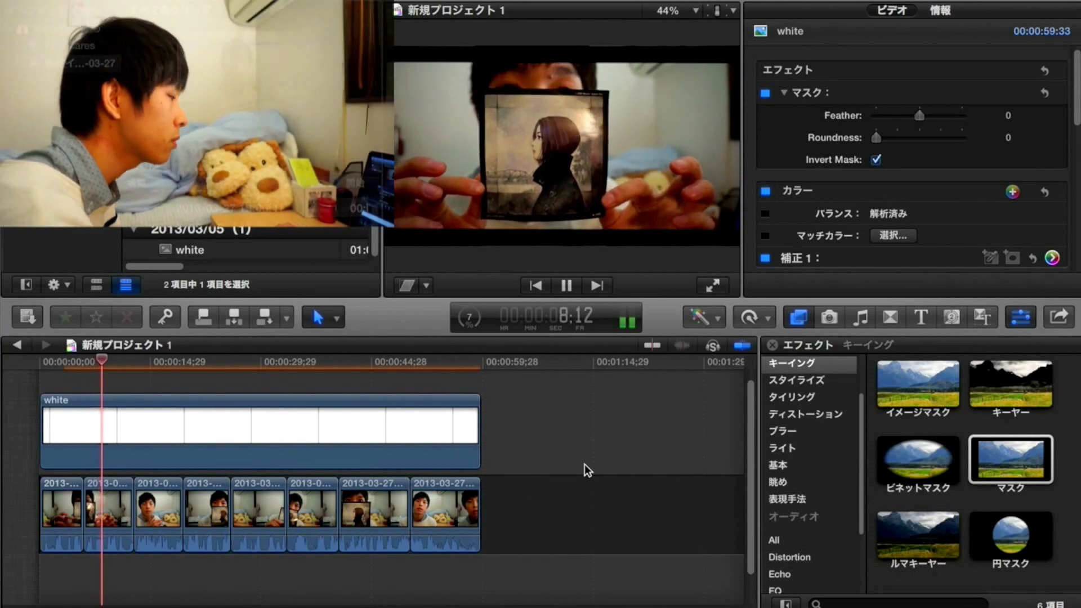